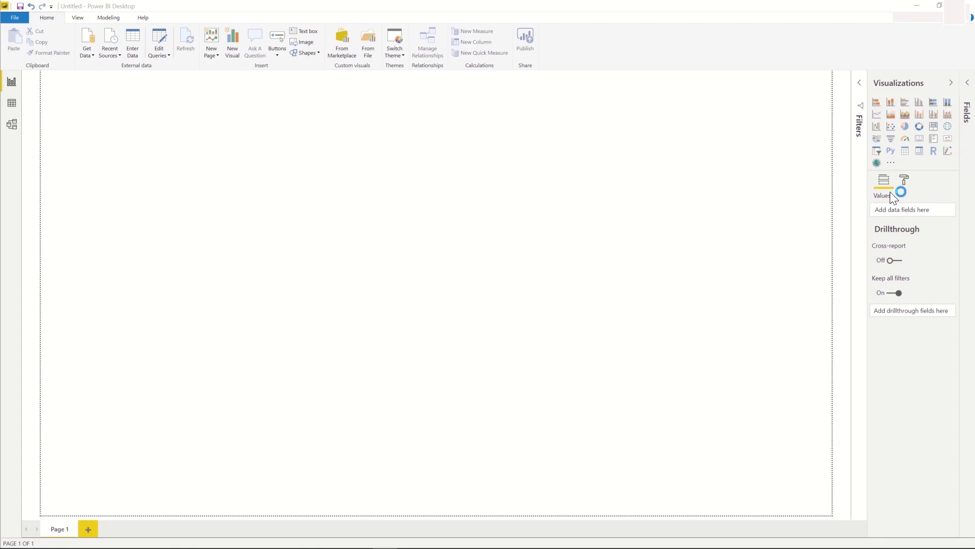
- Import 'Organization chart by MAQ' from the marketplace and add an empty org chart to the page
{"action": "left_click", "coordinate": [890, 163]}
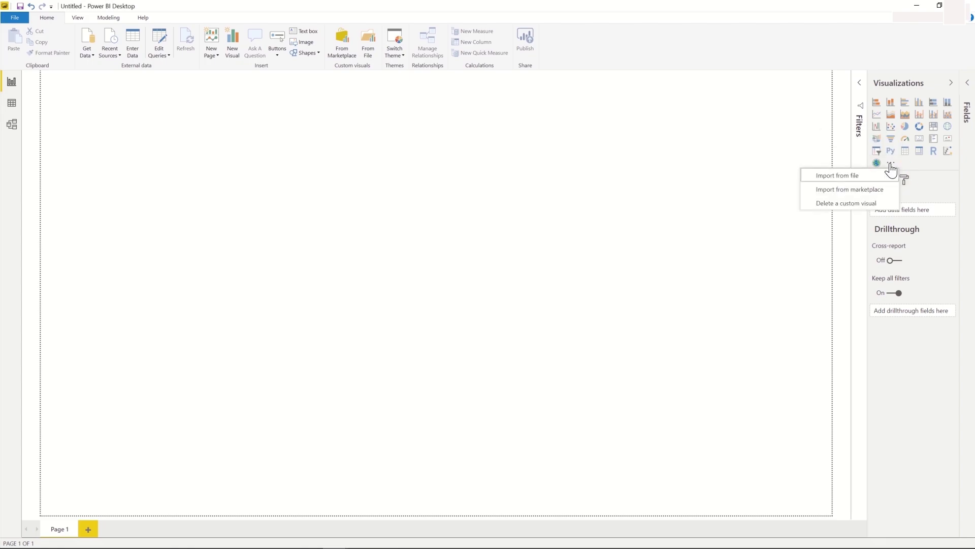
{"action": "left_click", "coordinate": [858, 192]}
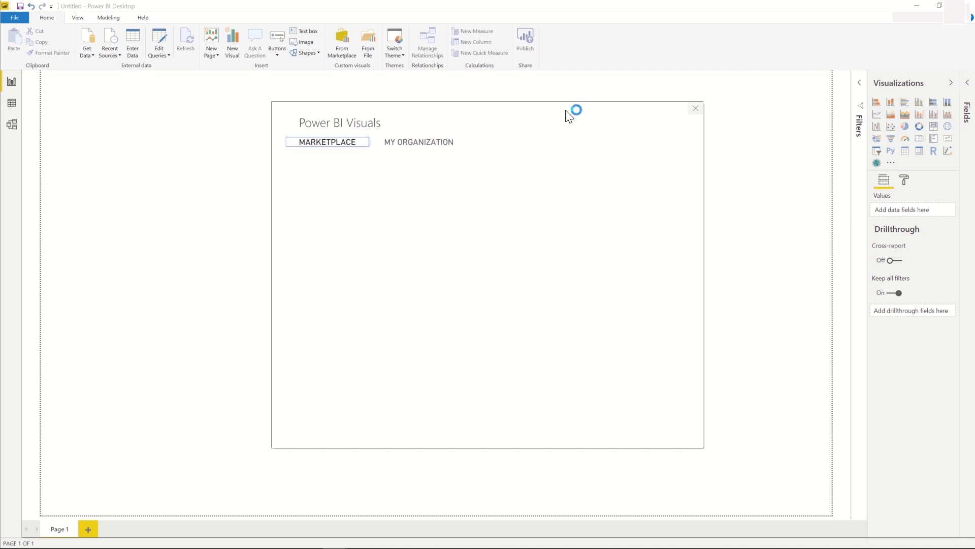
{"action": "left_click", "coordinate": [323, 192]}
{"action": "type", "text": "Organization c"}
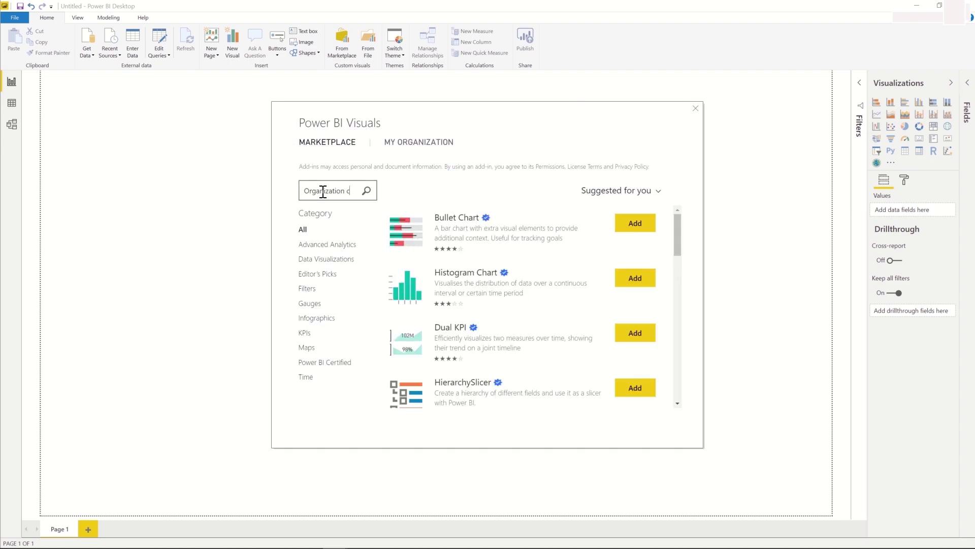
{"action": "type", "text": "hart by MAQ"}
{"action": "key", "text": "Return"}
{"action": "left_click", "coordinate": [623, 232]}
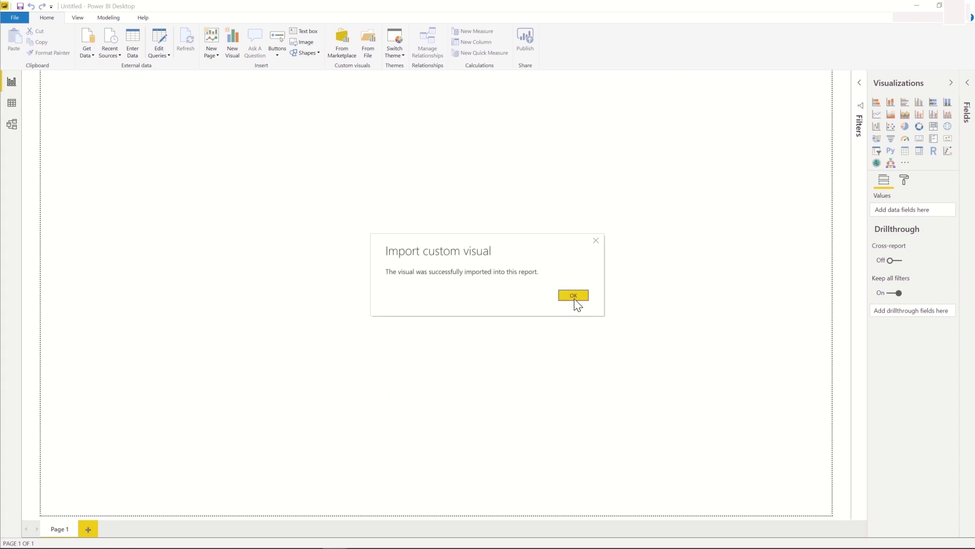
{"action": "left_click", "coordinate": [575, 294]}
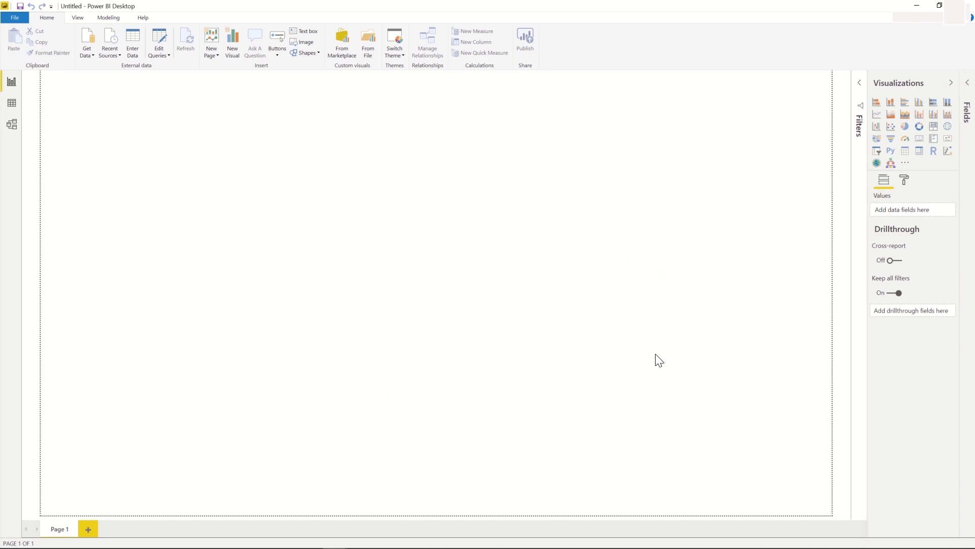
{"action": "left_click", "coordinate": [892, 163]}
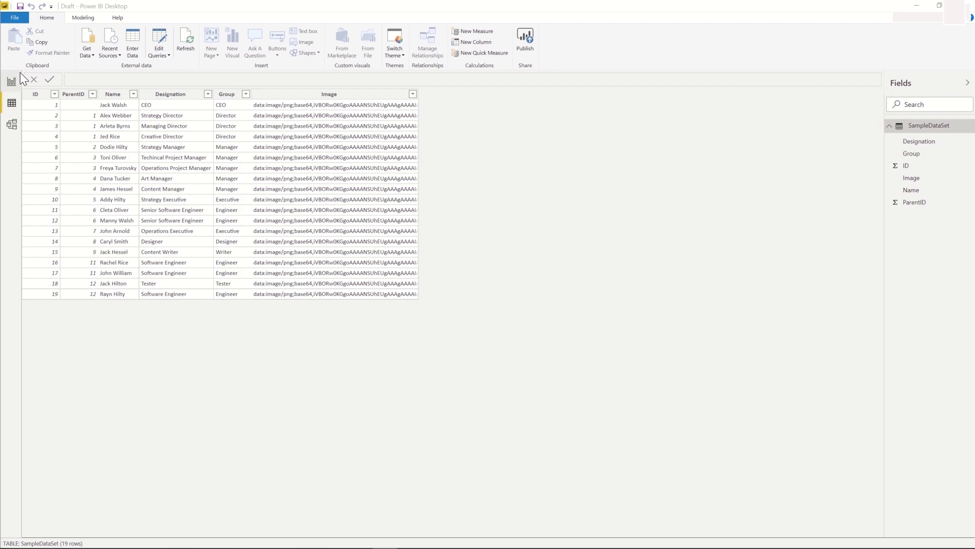
- Inspect the SampleDataSet ID, ParentID, Designation and Group columns, then return to the report page
{"action": "left_click", "coordinate": [38, 96]}
{"action": "left_click_drag", "start_coordinate": [43, 104], "coordinate": [87, 105]}
{"action": "left_click", "coordinate": [85, 100]}
{"action": "left_click", "coordinate": [192, 98]}
{"action": "left_click", "coordinate": [233, 98]}
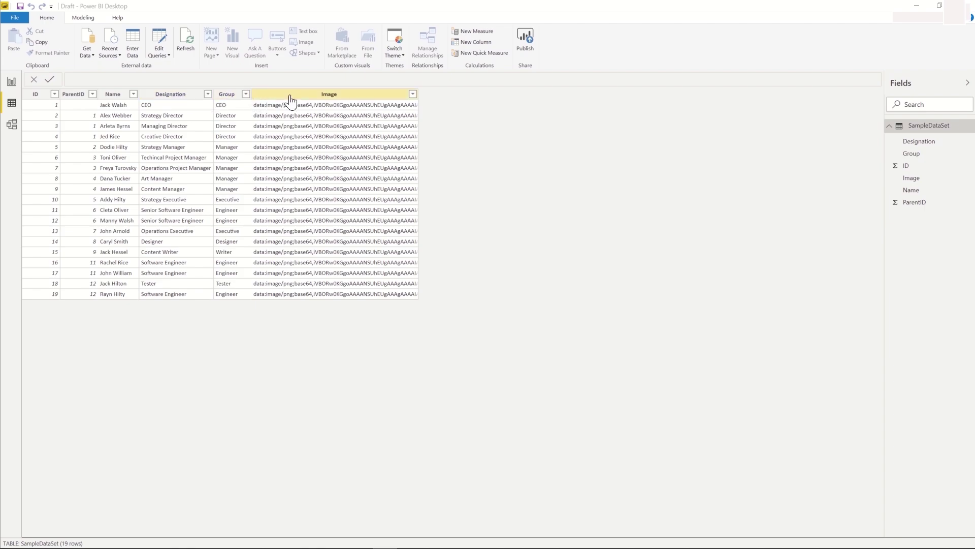
{"action": "left_click", "coordinate": [12, 82]}
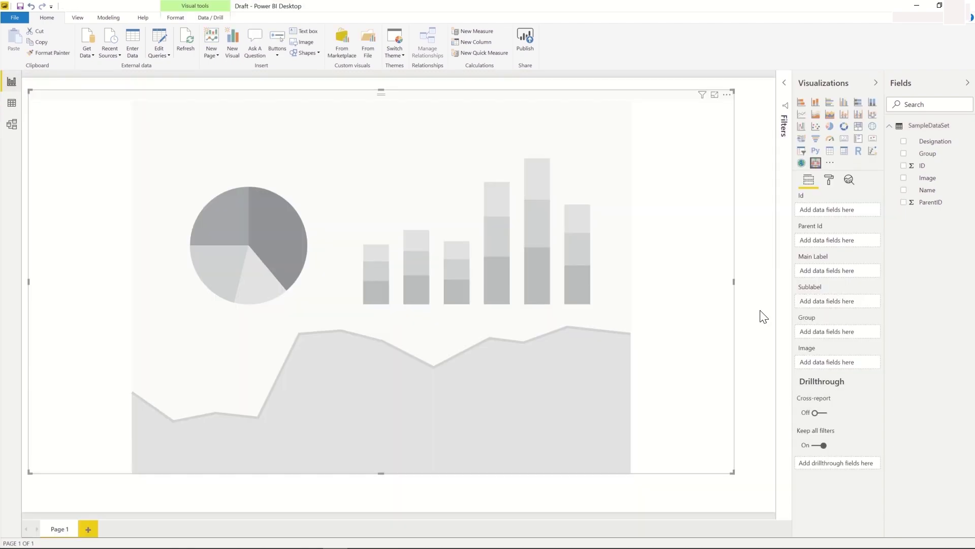
- Assign ID to Id, ParentID to Parent Id, and Name to Main Label
{"action": "left_click_drag", "start_coordinate": [923, 166], "coordinate": [837, 209]}
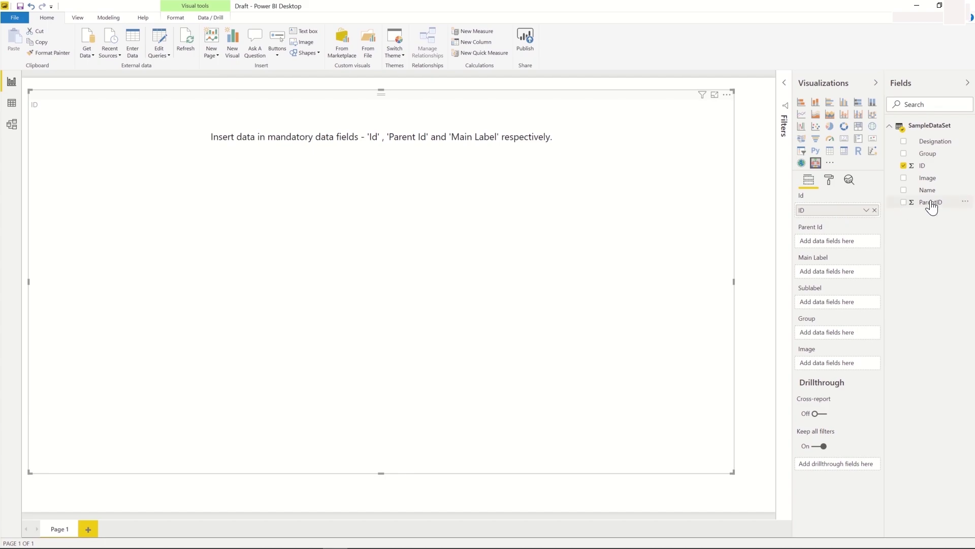
{"action": "left_click_drag", "start_coordinate": [930, 202], "coordinate": [843, 245]}
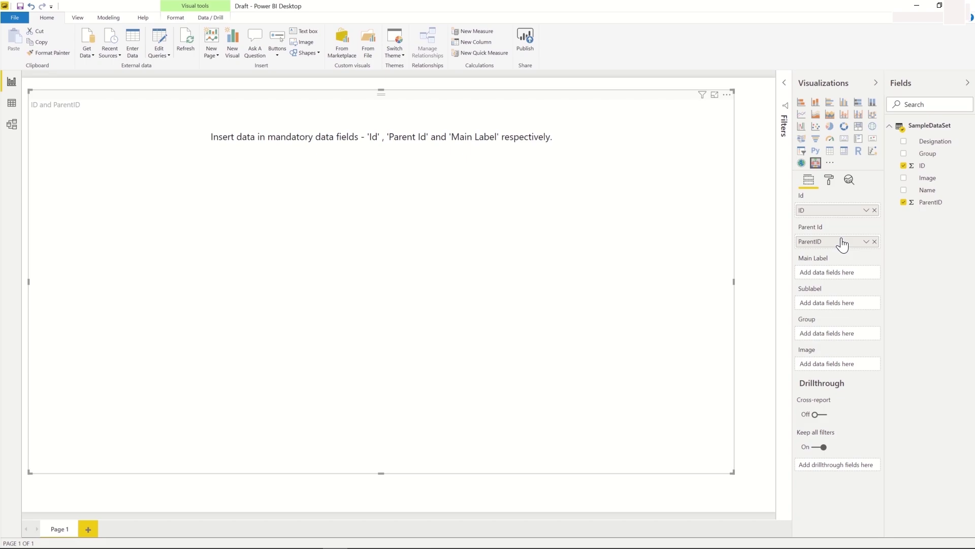
{"action": "left_click_drag", "start_coordinate": [925, 191], "coordinate": [851, 280]}
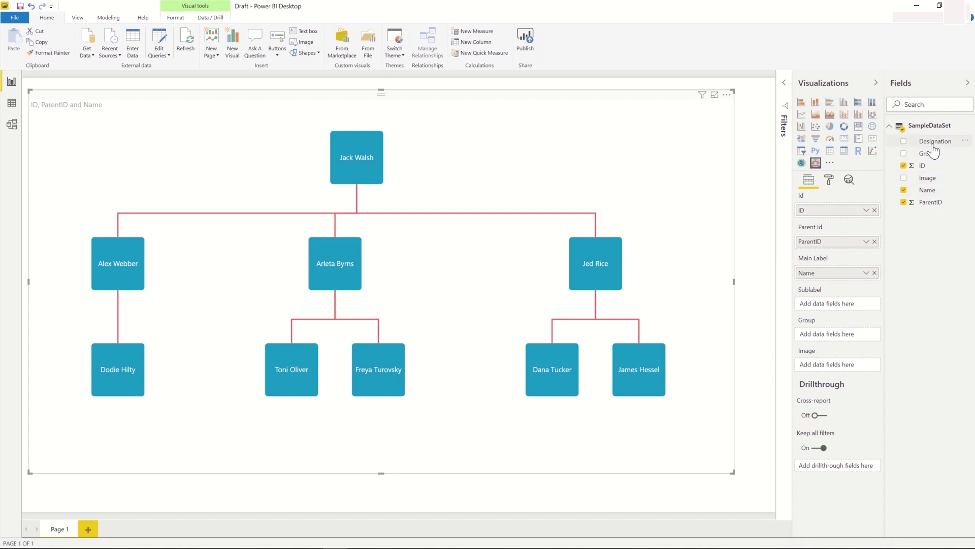
- Assign Designation to Sublabel, Group to Group, and Image to the Image well
{"action": "left_click_drag", "start_coordinate": [932, 145], "coordinate": [841, 310]}
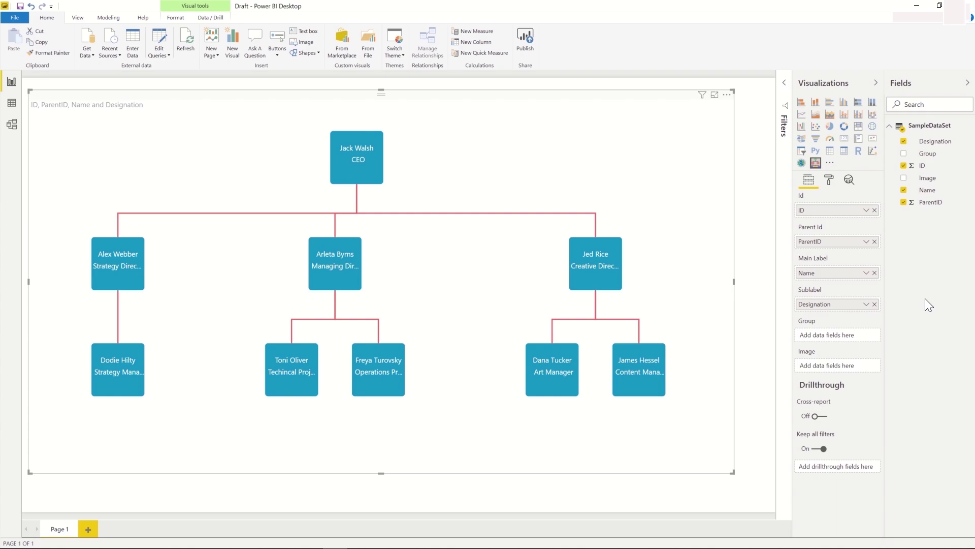
{"action": "left_click_drag", "start_coordinate": [928, 153], "coordinate": [856, 337]}
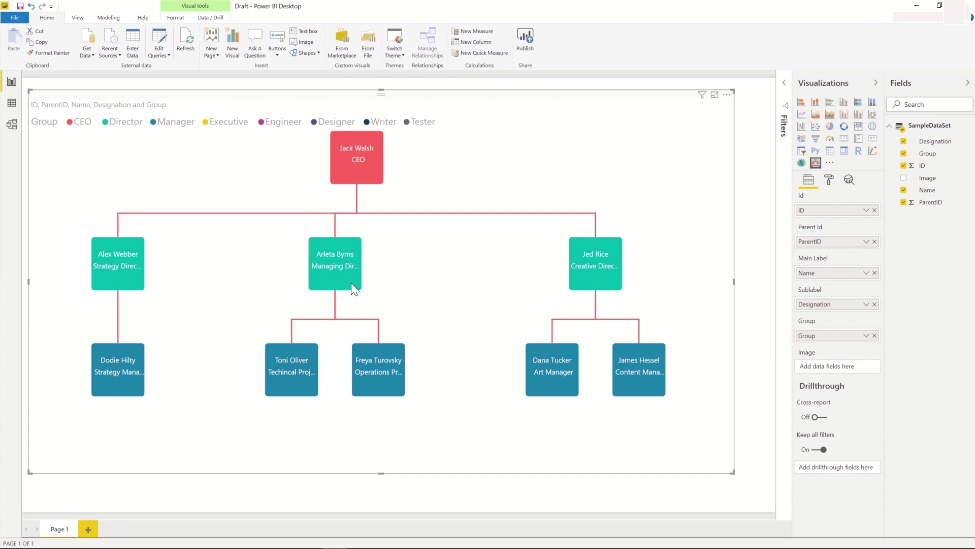
{"action": "mouse_move", "coordinate": [387, 170]}
{"action": "left_click_drag", "start_coordinate": [927, 178], "coordinate": [838, 367]}
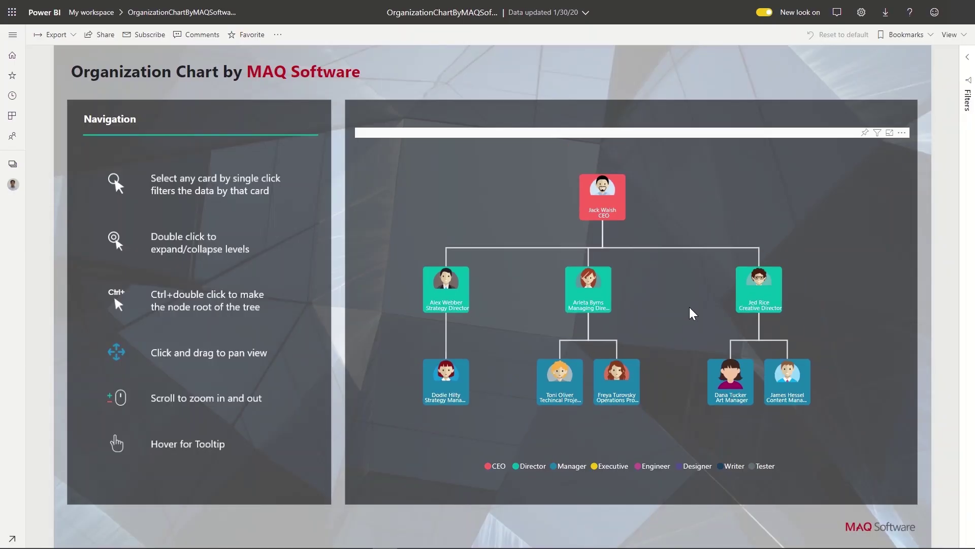
- Select, collapse and re-expand the Managing Director's card in the published org chart
{"action": "left_click", "coordinate": [599, 298]}
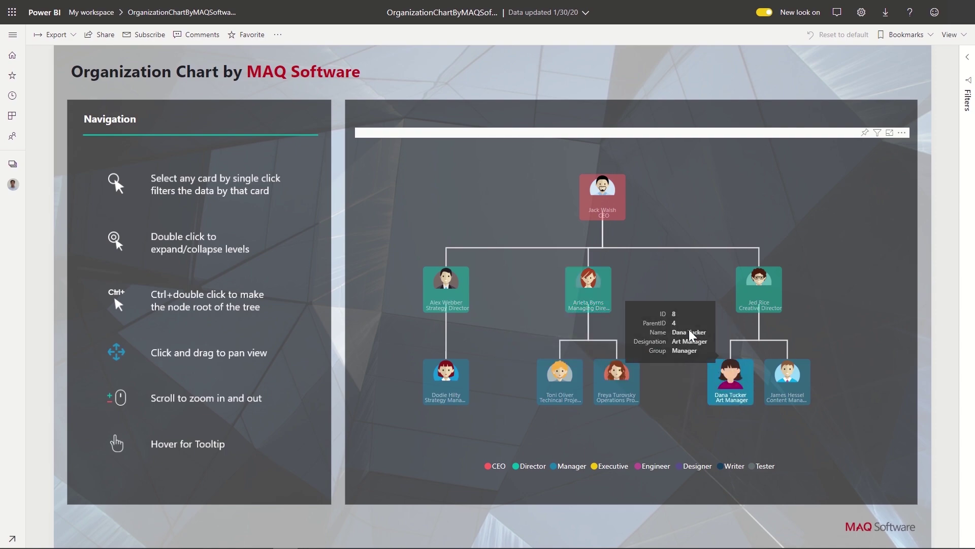
{"action": "left_click", "coordinate": [653, 292]}
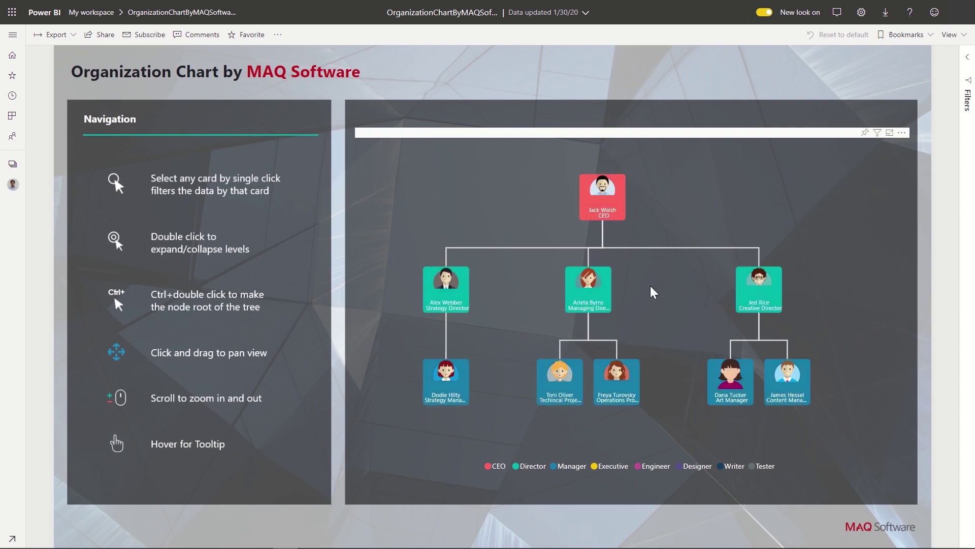
{"action": "double_click", "coordinate": [604, 300]}
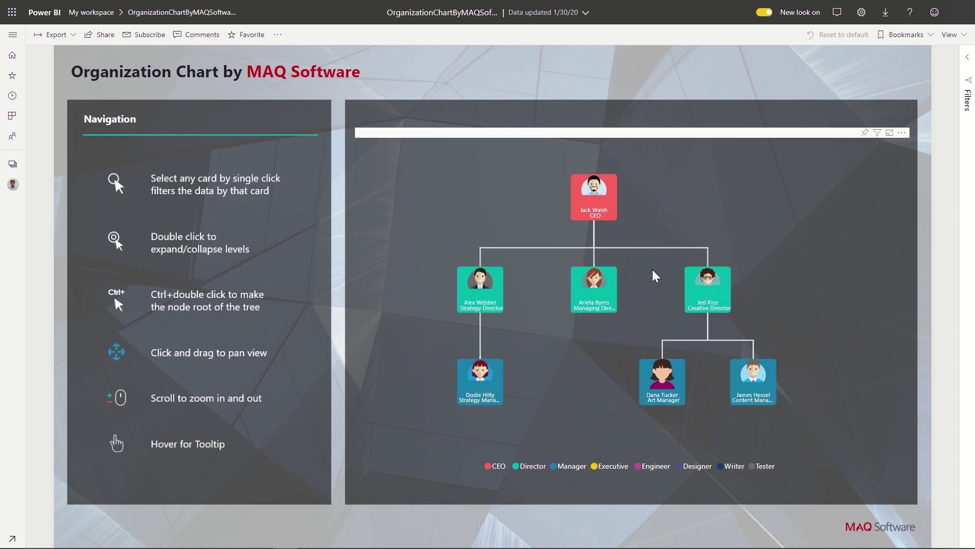
{"action": "left_click", "coordinate": [603, 297]}
{"action": "double_click", "coordinate": [603, 297]}
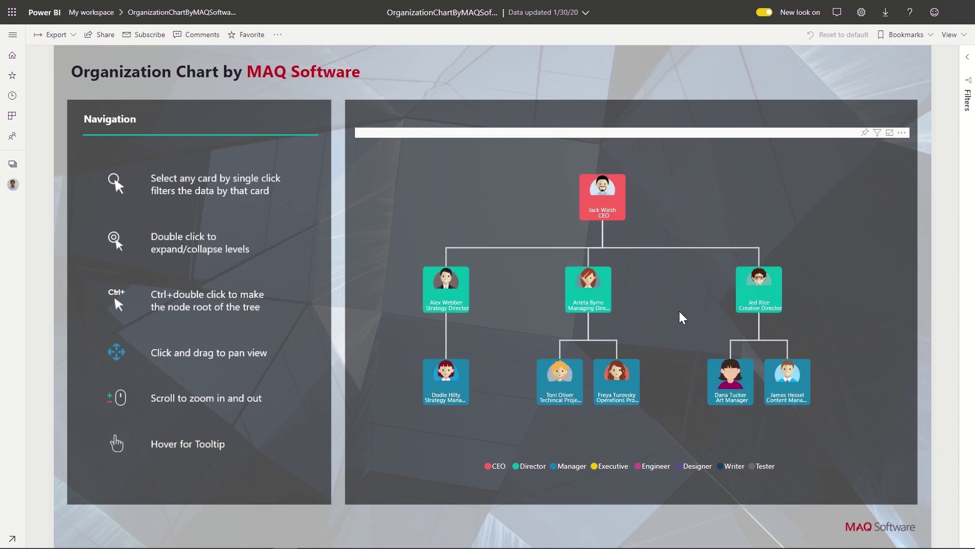
{"action": "double_click", "coordinate": [609, 301]}
{"action": "double_click", "coordinate": [610, 300], "text": "ctrl"}
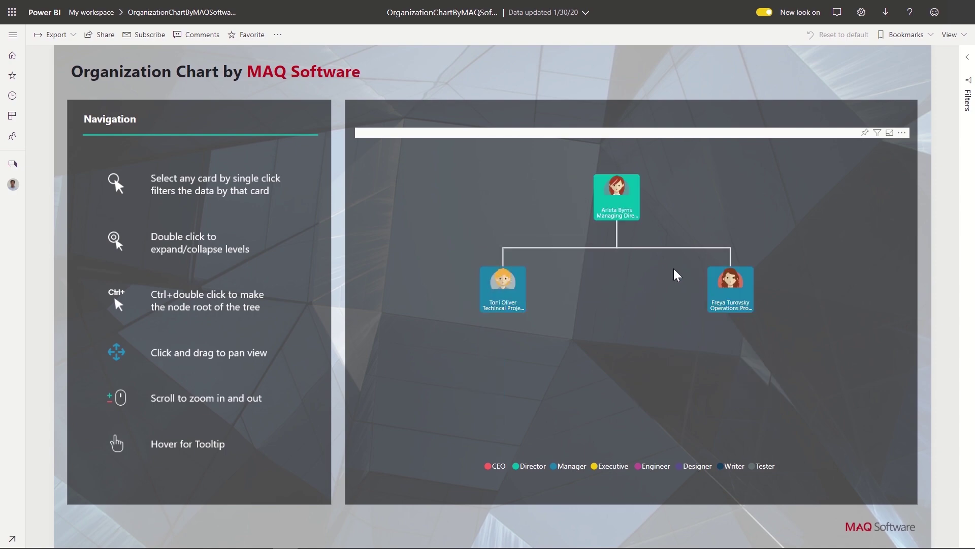
{"action": "double_click", "coordinate": [640, 195], "text": "ctrl"}
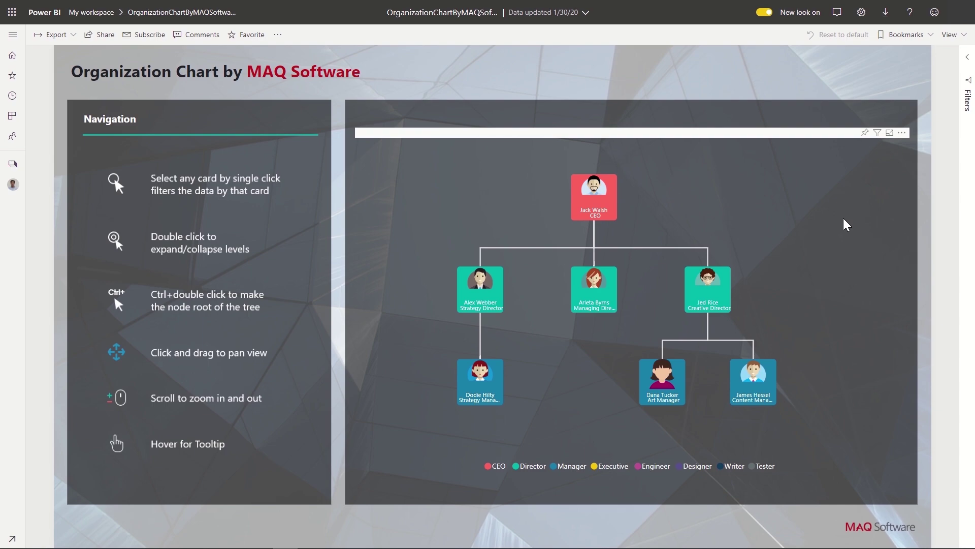
{"action": "left_click_drag", "start_coordinate": [615, 205], "coordinate": [743, 203]}
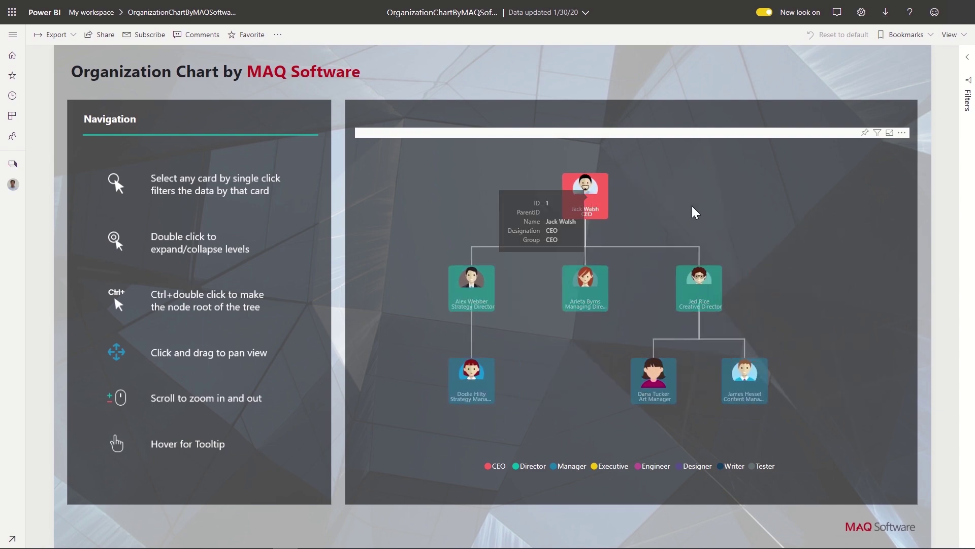
{"action": "scroll", "coordinate": [647, 257], "scroll_direction": "down", "scroll_amount": 4}
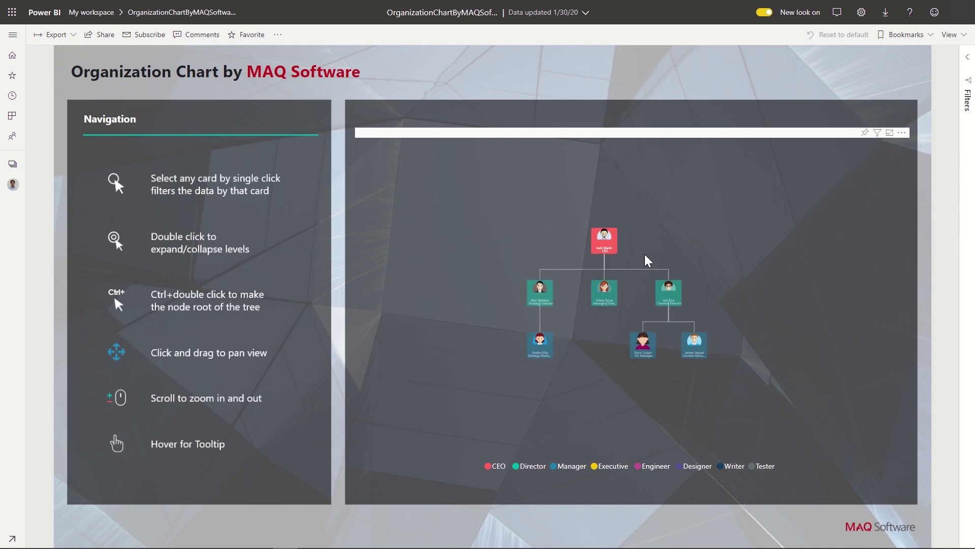
{"action": "scroll", "coordinate": [646, 258], "scroll_direction": "up", "scroll_amount": 4}
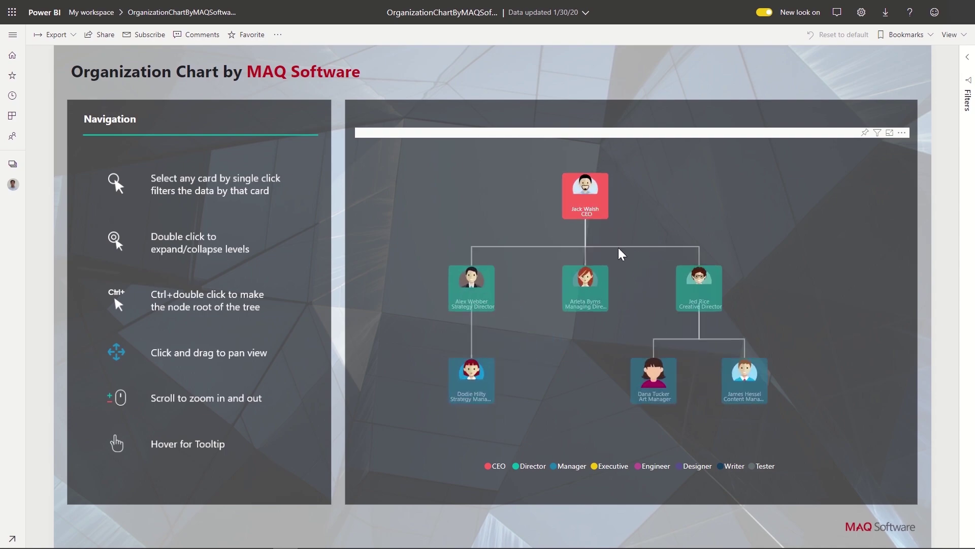
{"action": "mouse_move", "coordinate": [608, 302]}
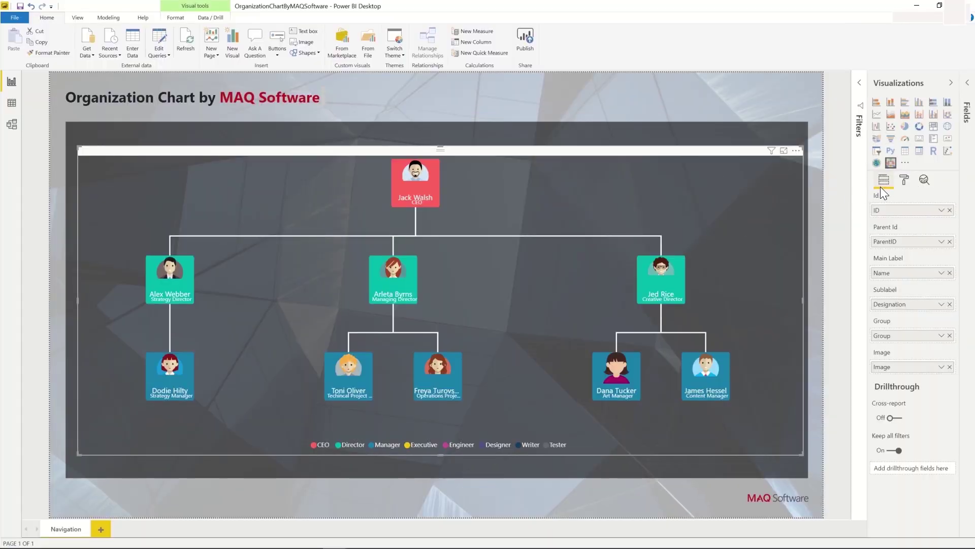
- Set the link style to Modern, link colour to red, and link width to 5
{"action": "left_click", "coordinate": [904, 182]}
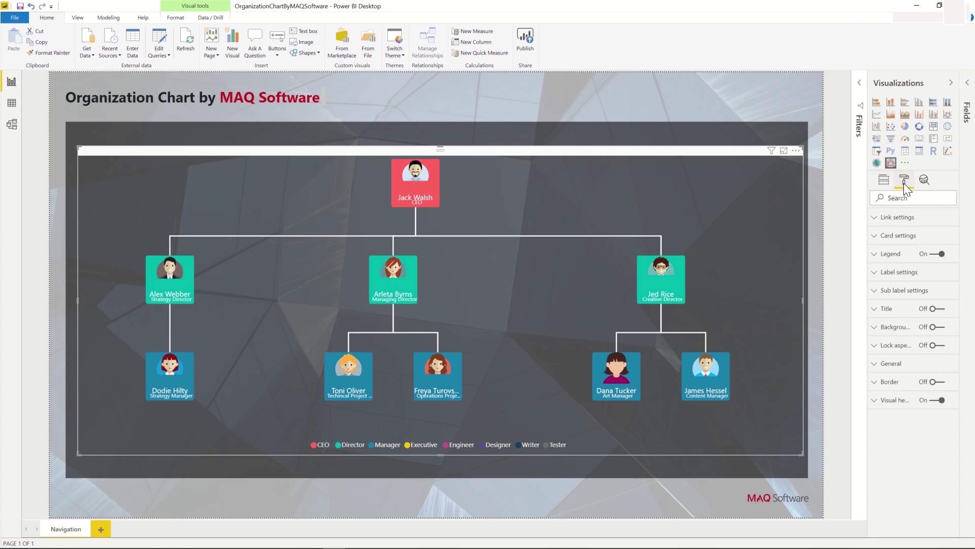
{"action": "left_click", "coordinate": [894, 219]}
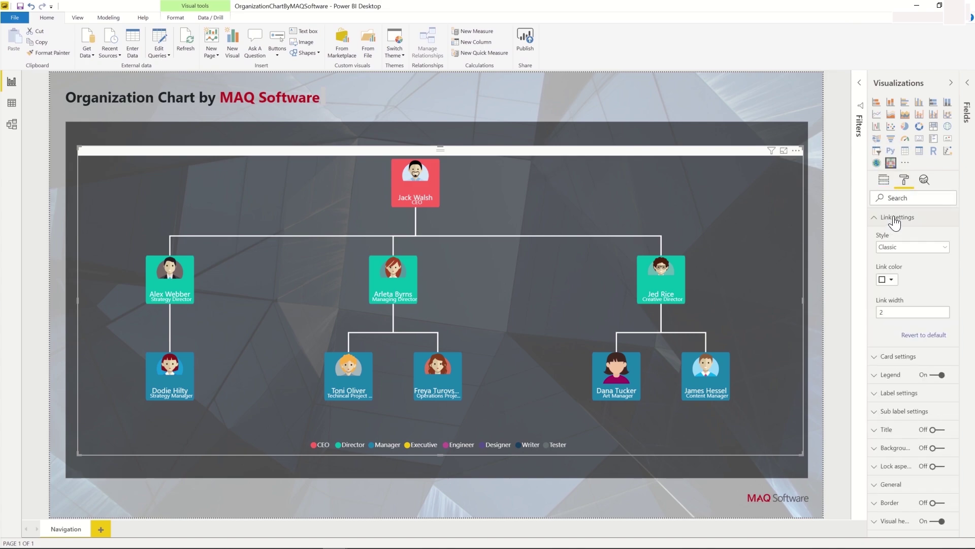
{"action": "left_click", "coordinate": [902, 248]}
{"action": "left_click", "coordinate": [901, 265]}
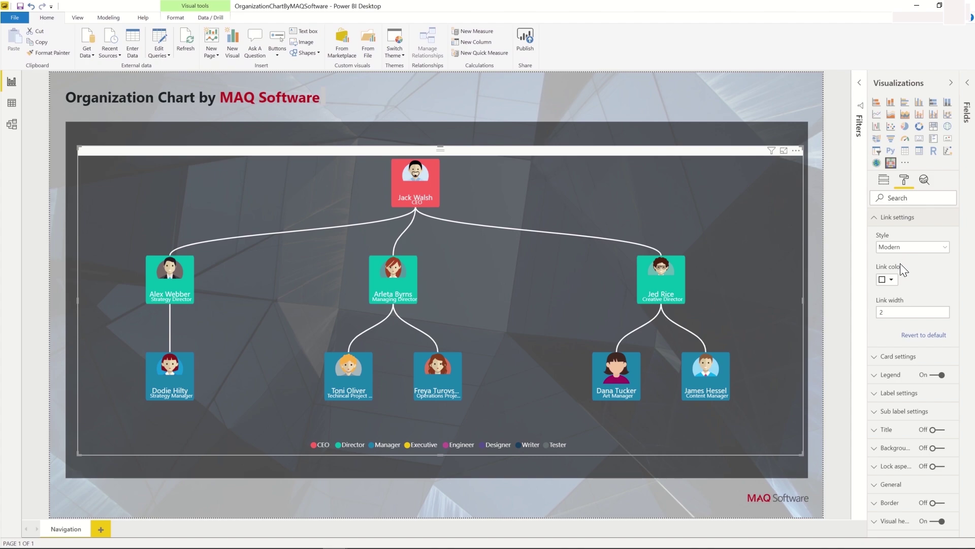
{"action": "left_click", "coordinate": [891, 281]}
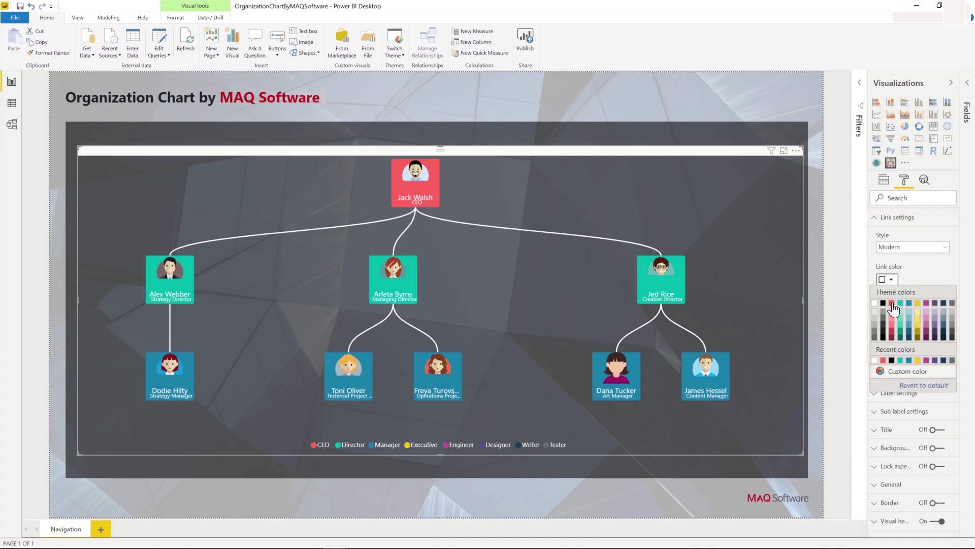
{"action": "left_click", "coordinate": [893, 309]}
{"action": "double_click", "coordinate": [890, 309]}
{"action": "type", "text": "5"}
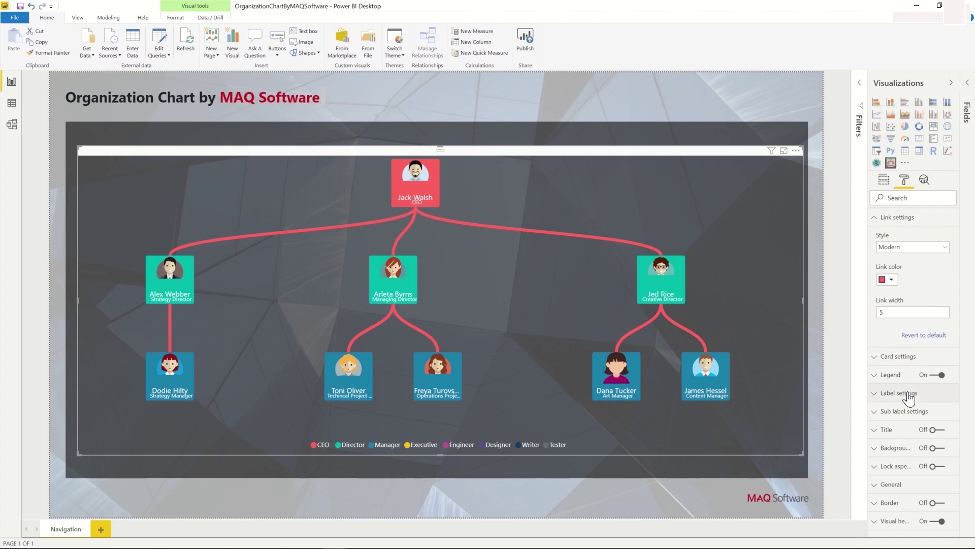
{"action": "left_click", "coordinate": [900, 357]}
- Change the card dimension to 65, then set it back to 80
{"action": "scroll", "coordinate": [897, 380], "scroll_direction": "down", "scroll_amount": 2}
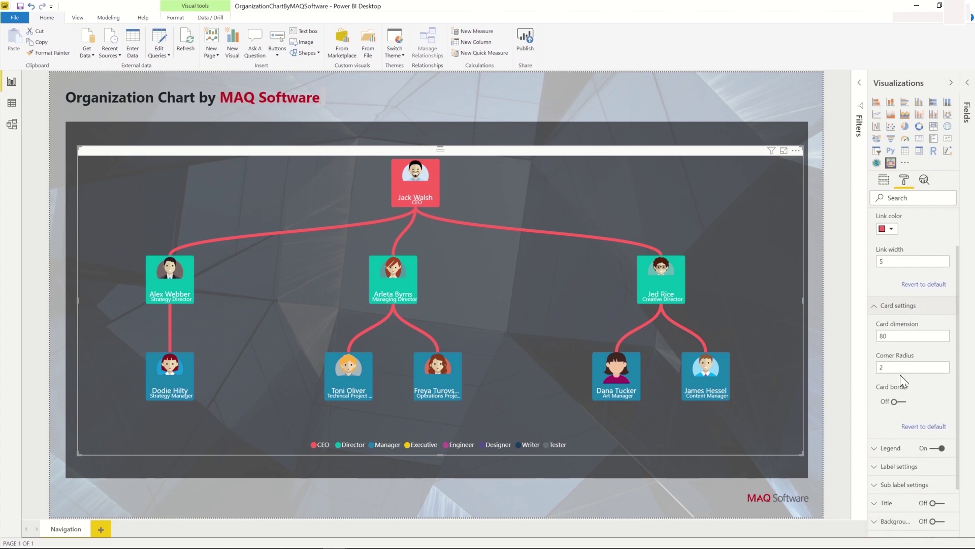
{"action": "left_click", "coordinate": [896, 337]}
{"action": "type", "text": "65"}
{"action": "key", "text": "Return"}
{"action": "type", "text": "80"}
{"action": "key", "text": "Return"}
- Expand the Label settings and Sub label settings sections
{"action": "scroll", "coordinate": [925, 382], "scroll_direction": "down", "scroll_amount": 2}
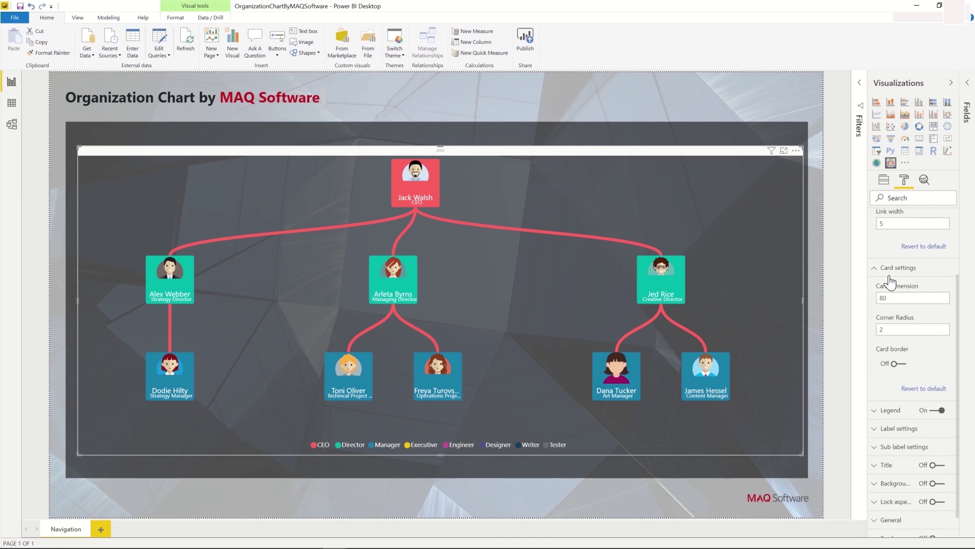
{"action": "scroll", "coordinate": [903, 305], "scroll_direction": "down", "scroll_amount": 1}
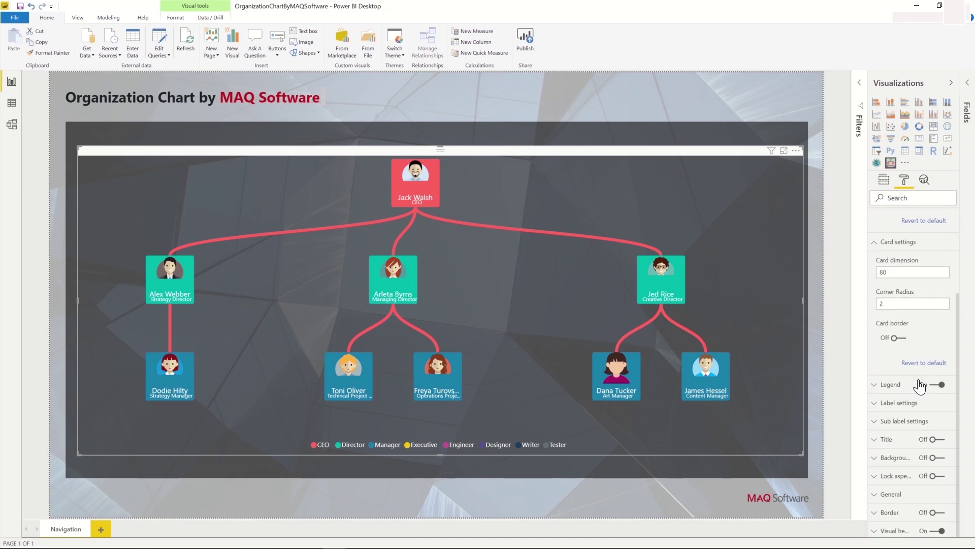
{"action": "left_click", "coordinate": [898, 401]}
{"action": "scroll", "coordinate": [916, 416], "scroll_direction": "down", "scroll_amount": 4}
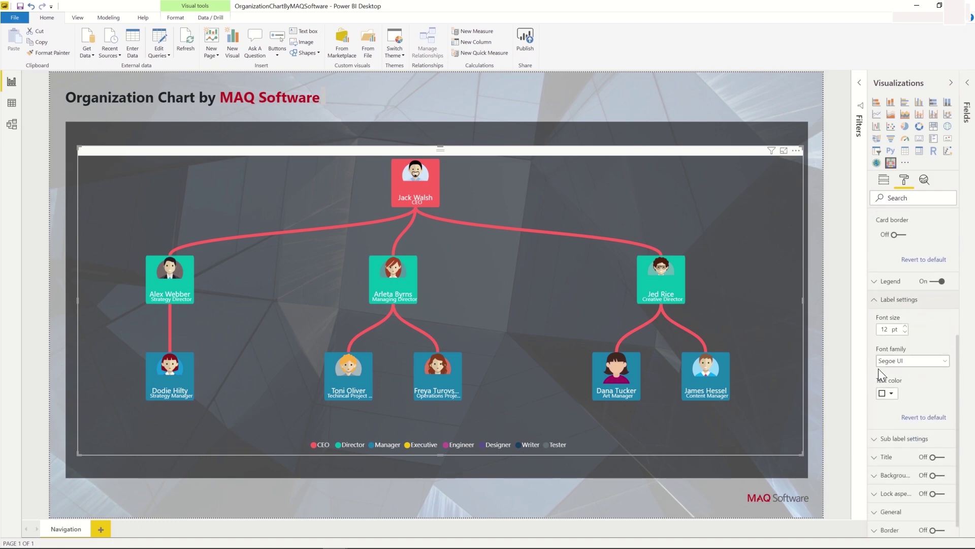
{"action": "left_click", "coordinate": [896, 442]}
{"action": "scroll", "coordinate": [916, 455], "scroll_direction": "down", "scroll_amount": 2}
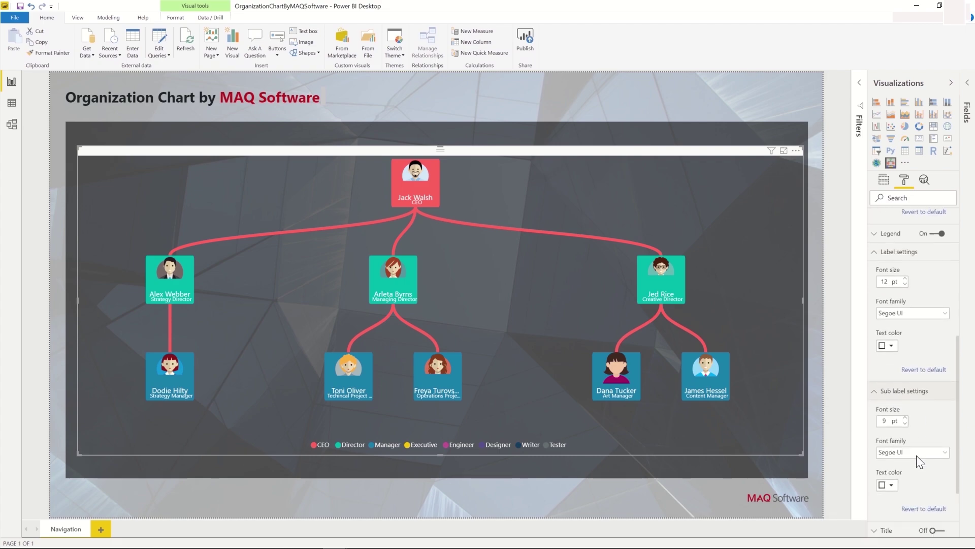
{"action": "scroll", "coordinate": [916, 455], "scroll_direction": "down", "scroll_amount": 1}
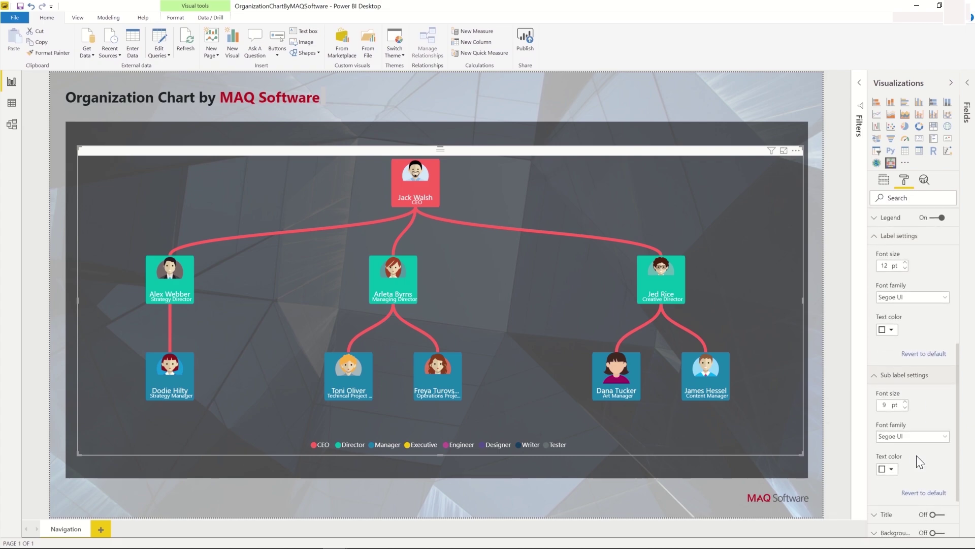